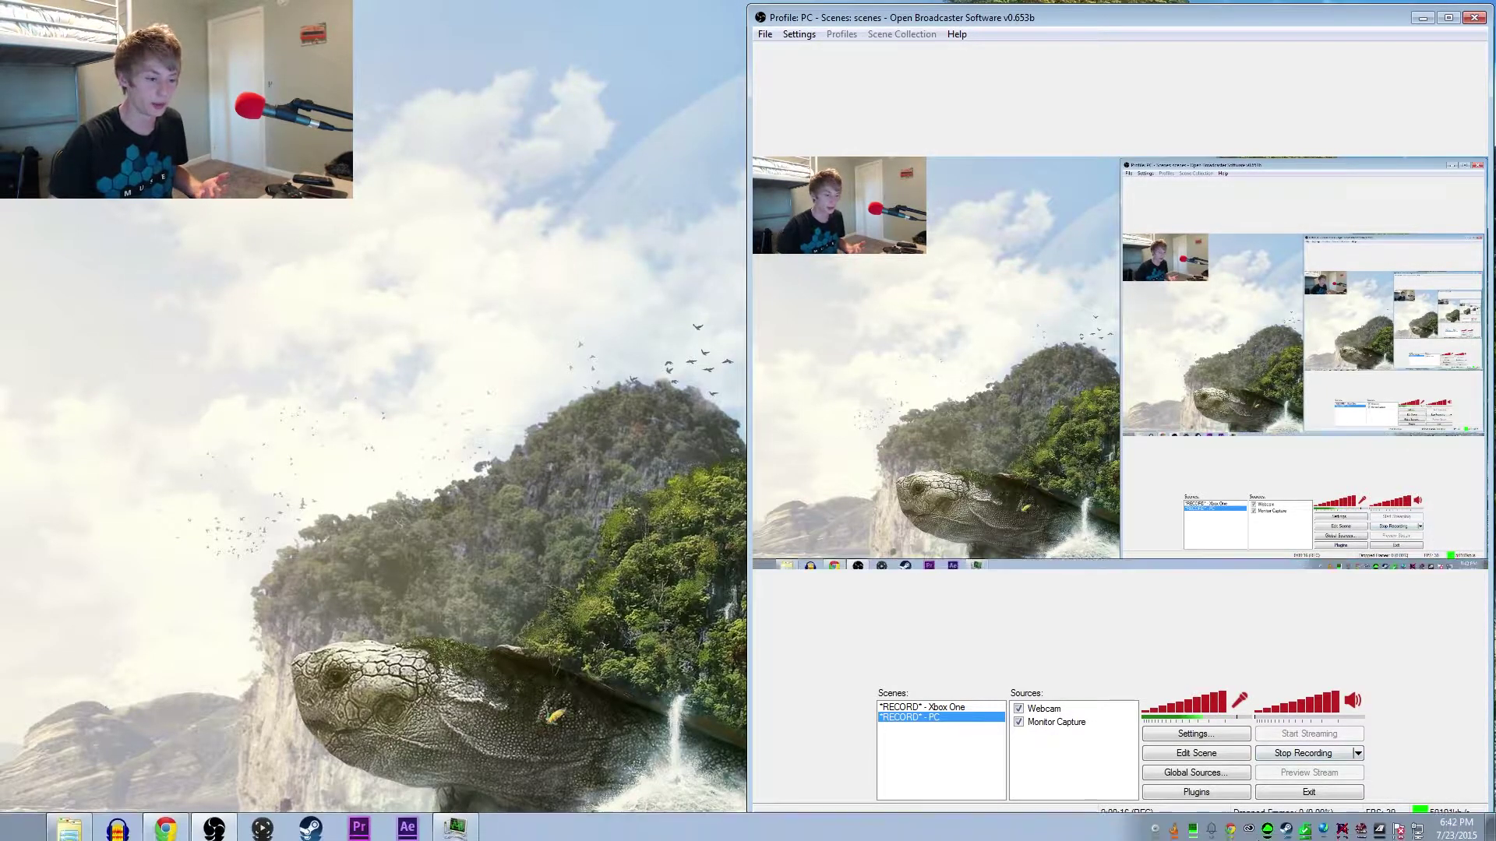
Begin a video capture source, leave Elgato Game Capture HD as the device, then cancel.
right_click(902, 754)
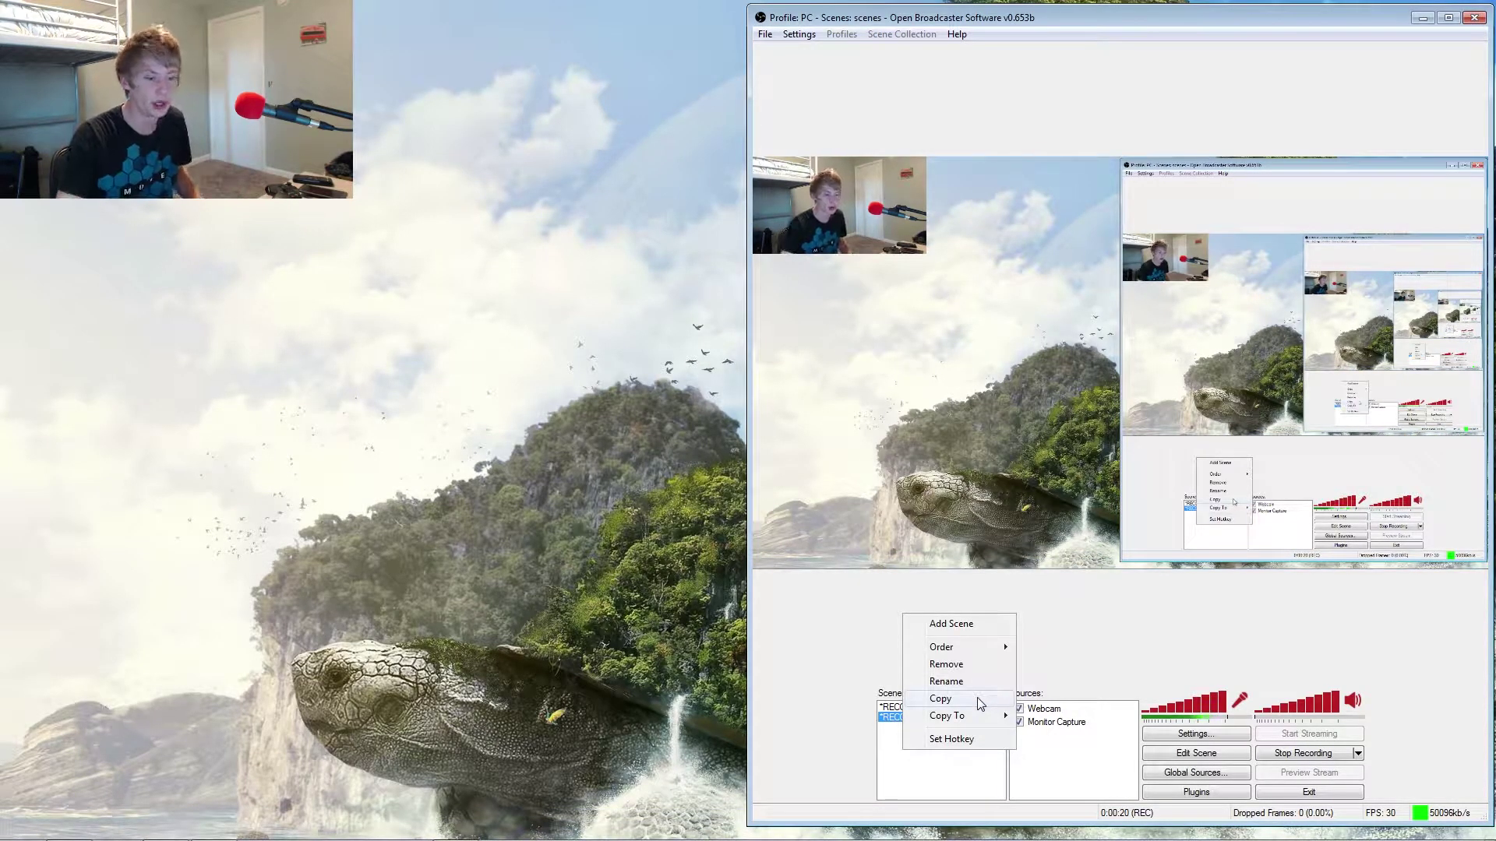
left_click(960, 774)
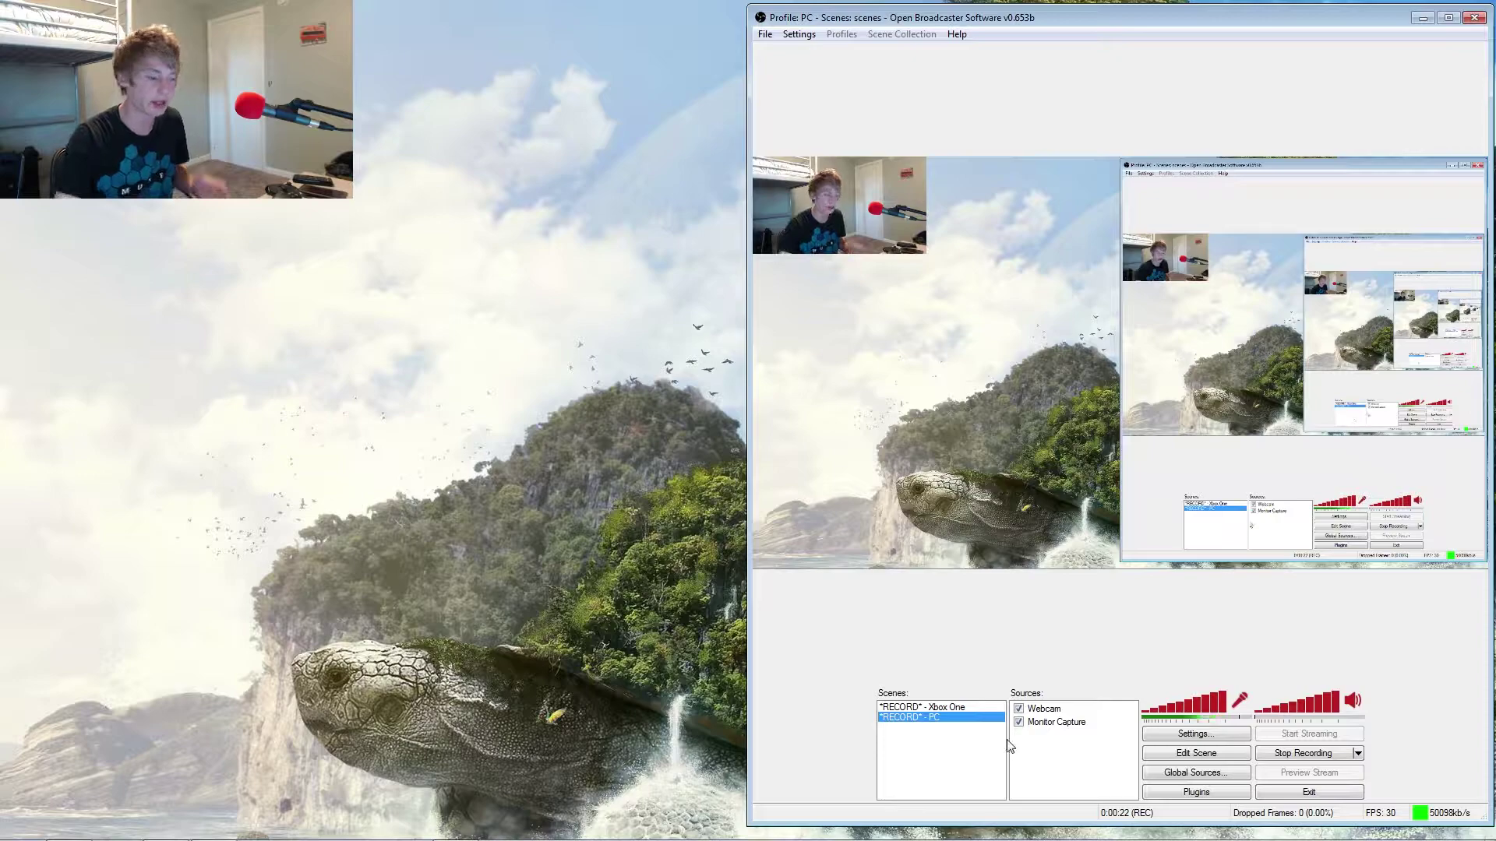
right_click(1053, 762)
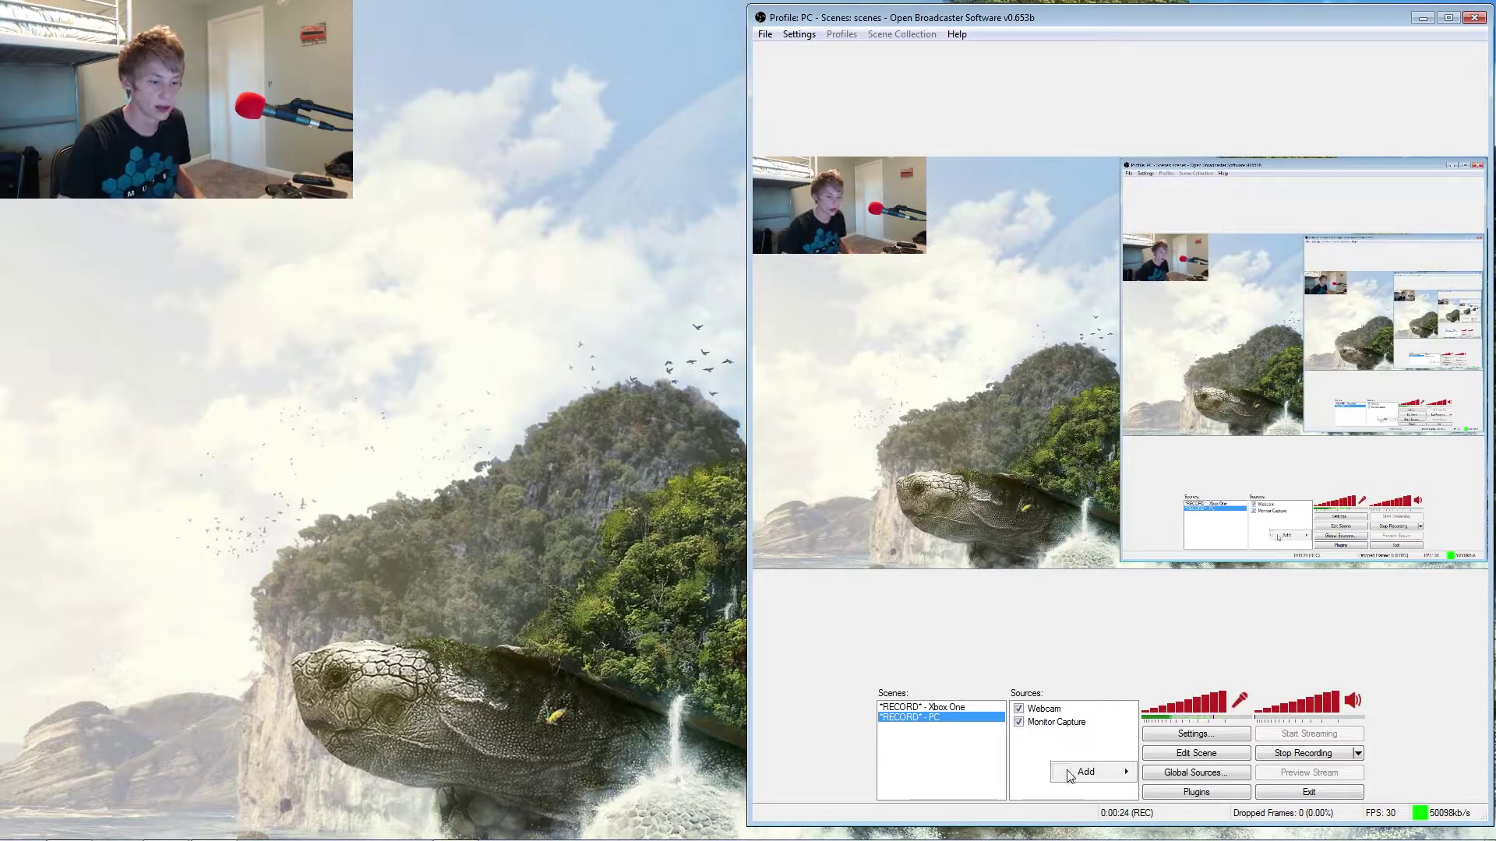
left_click(1183, 758)
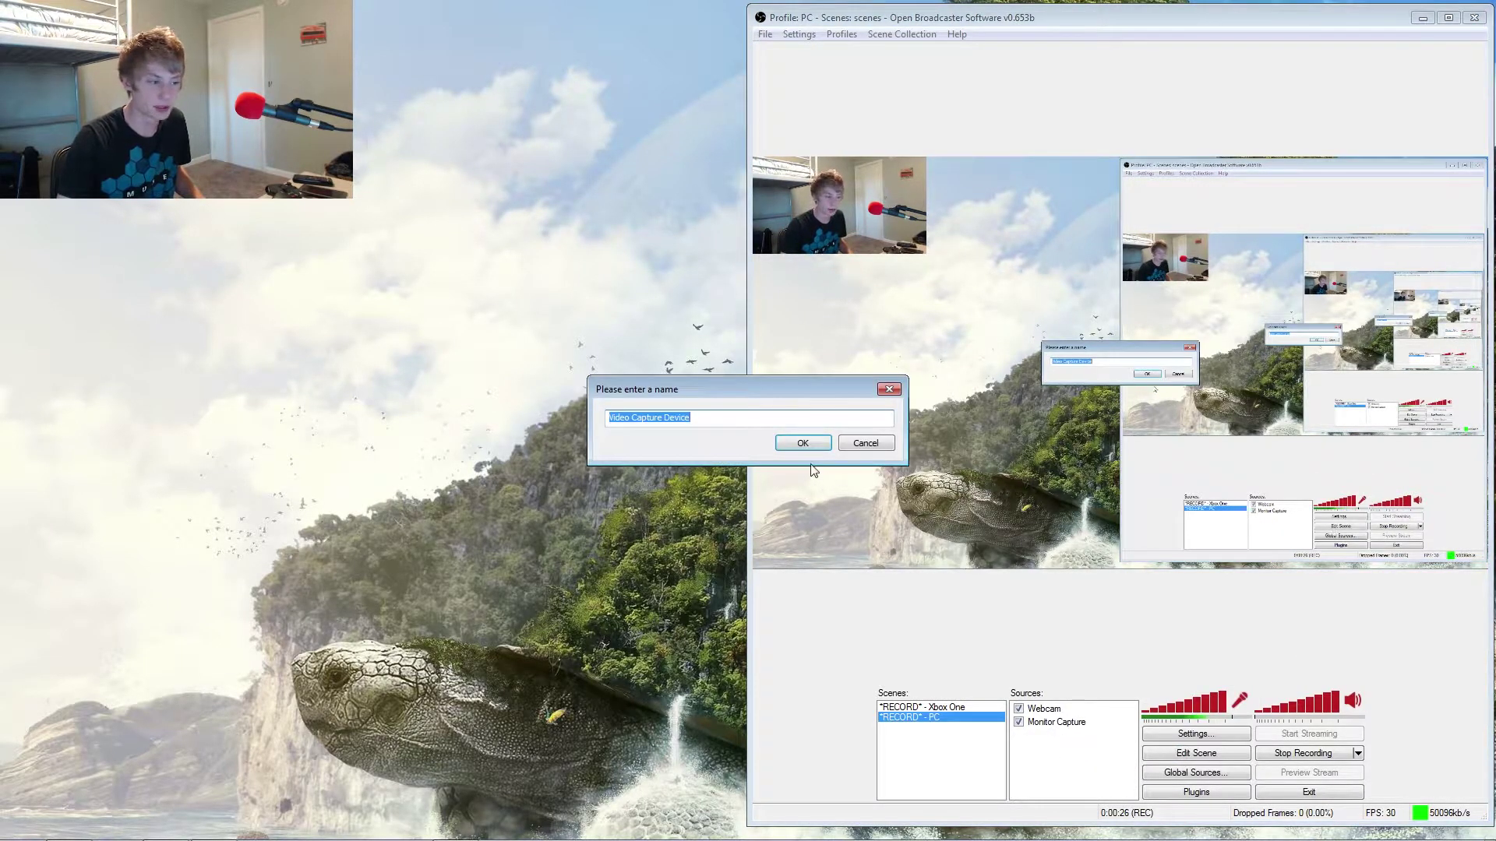
left_click(800, 444)
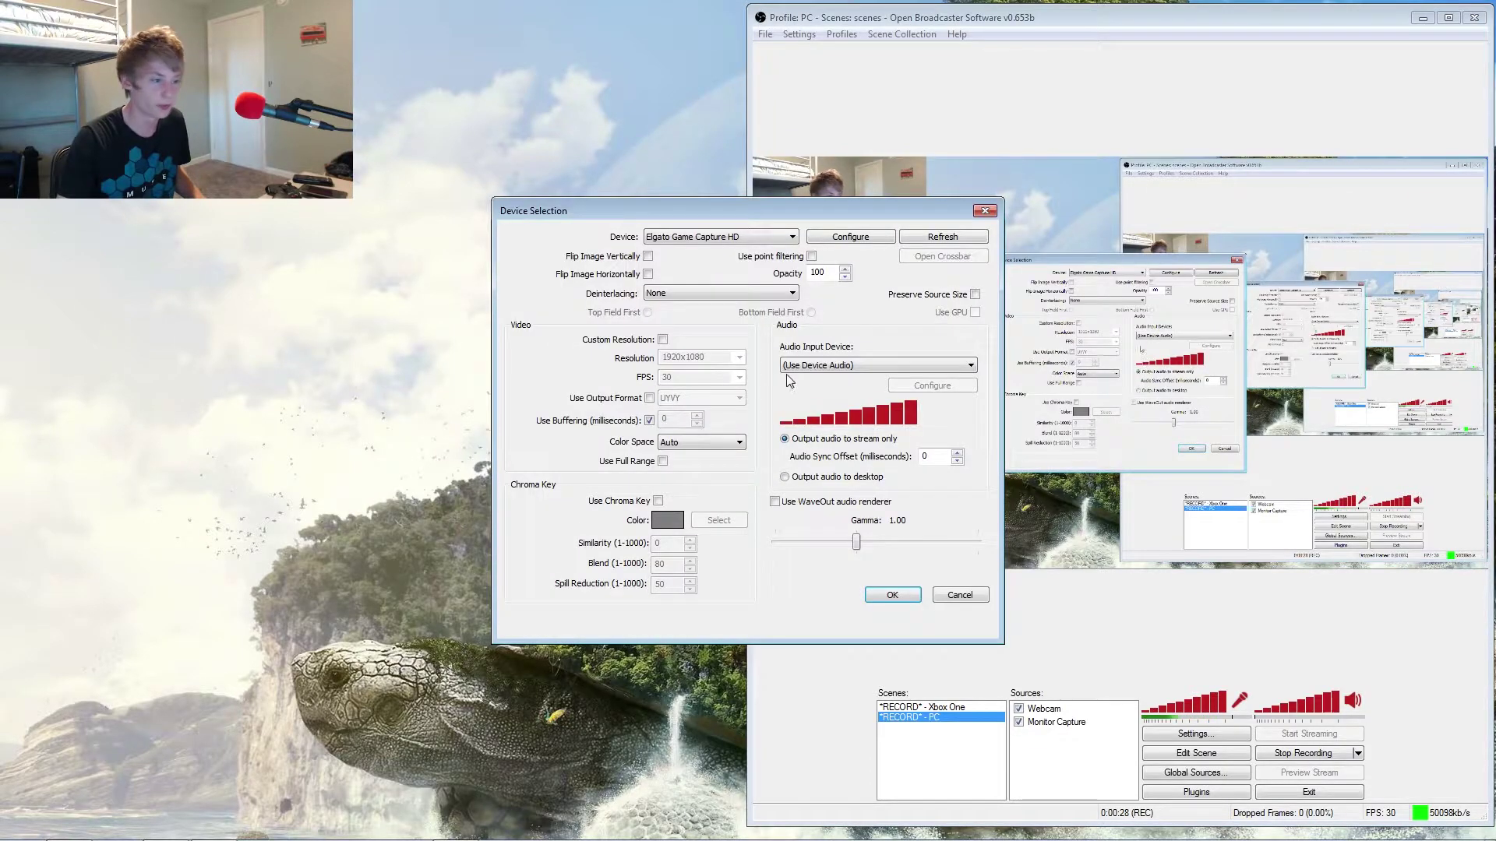
left_click(744, 239)
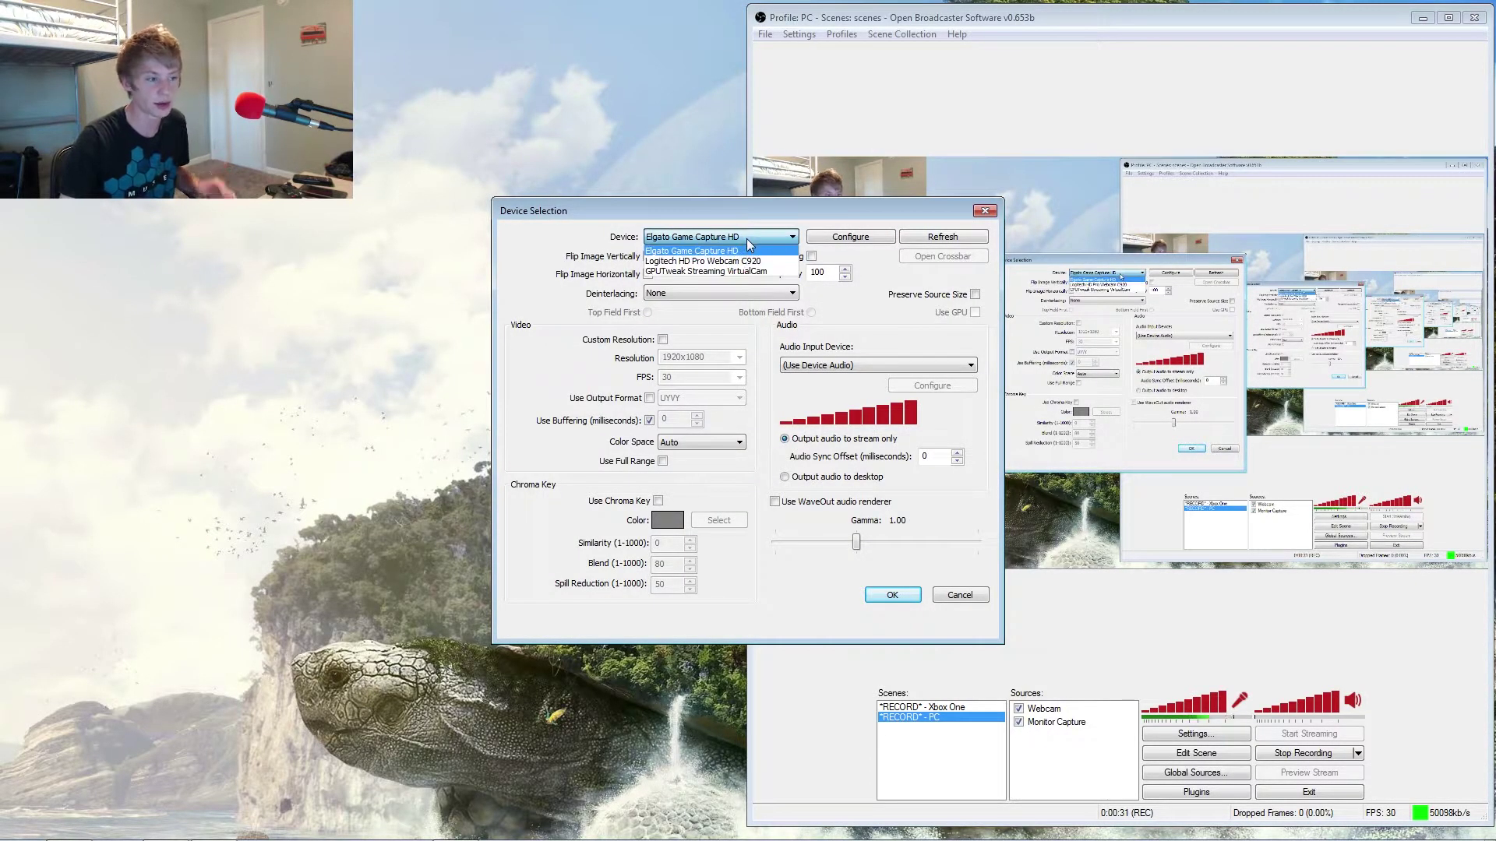
left_click(749, 248)
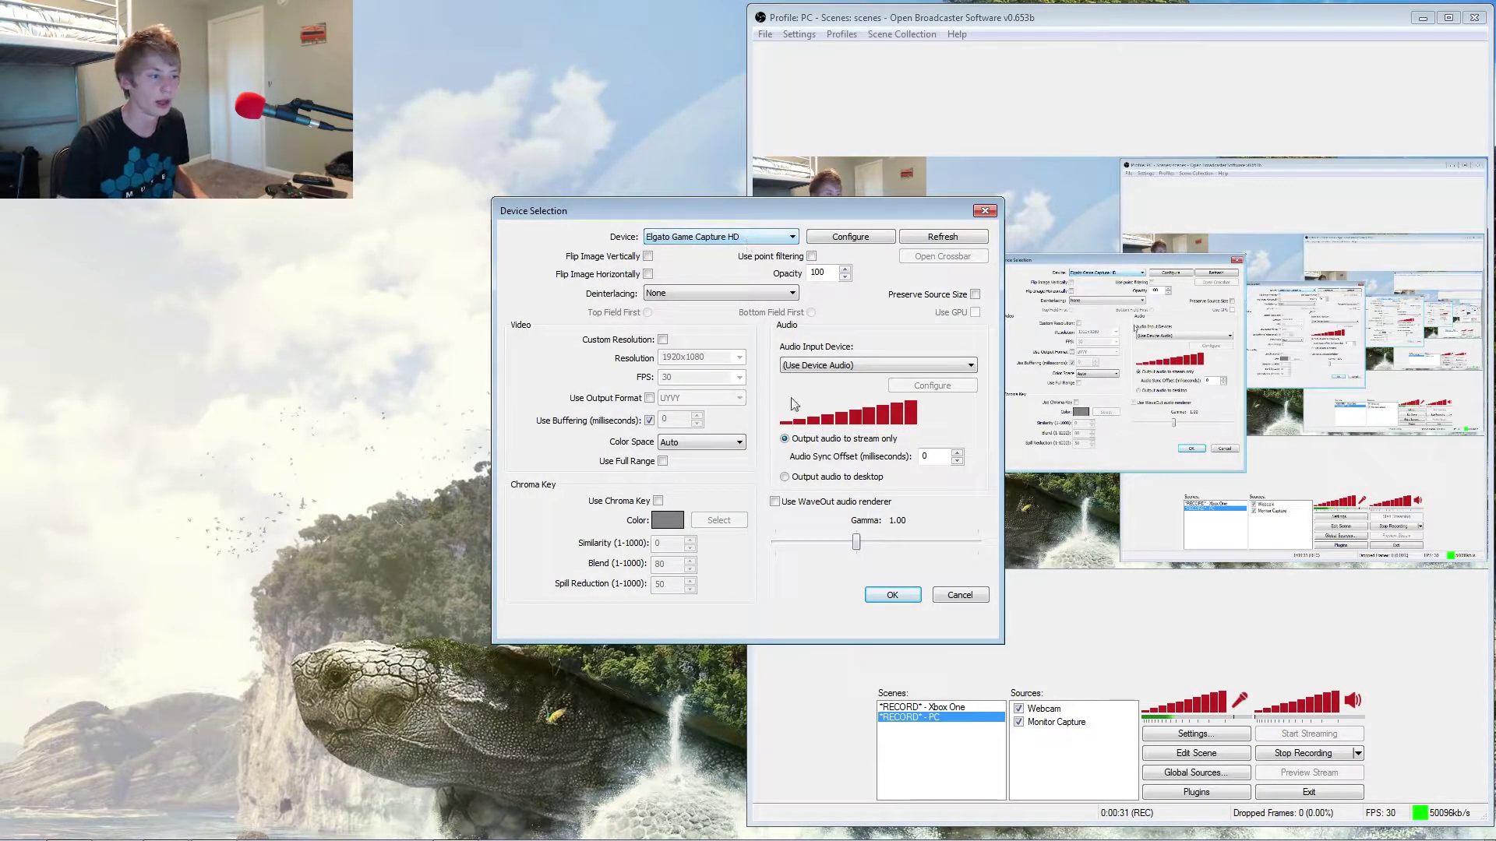
left_click(960, 596)
Start a new capture source with the Logitech HD Pro Webcam C920 and buffering on, clear the delay, then cancel.
right_click(1031, 746)
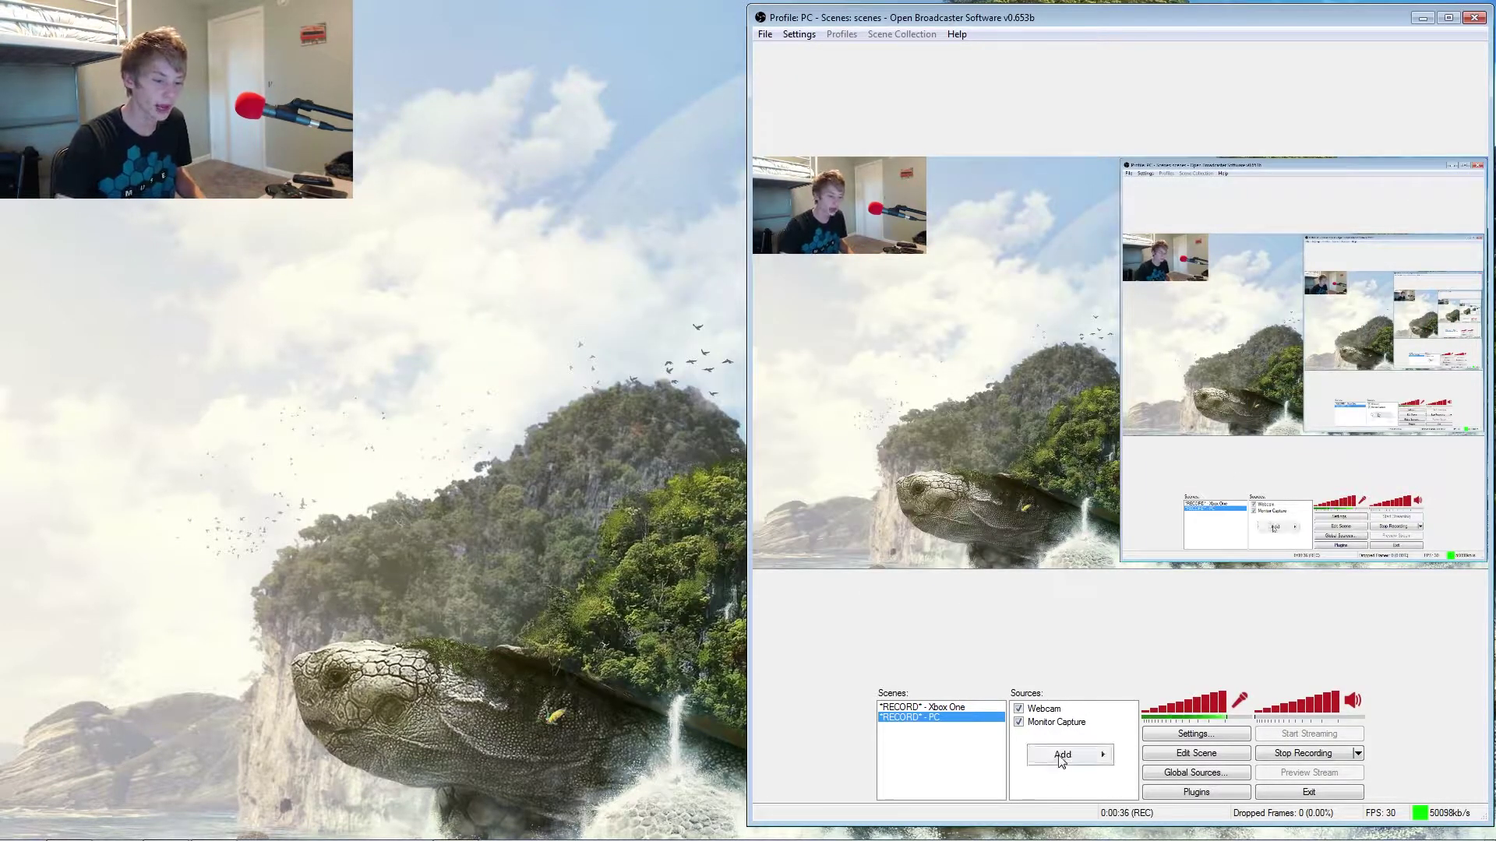
left_click(1181, 737)
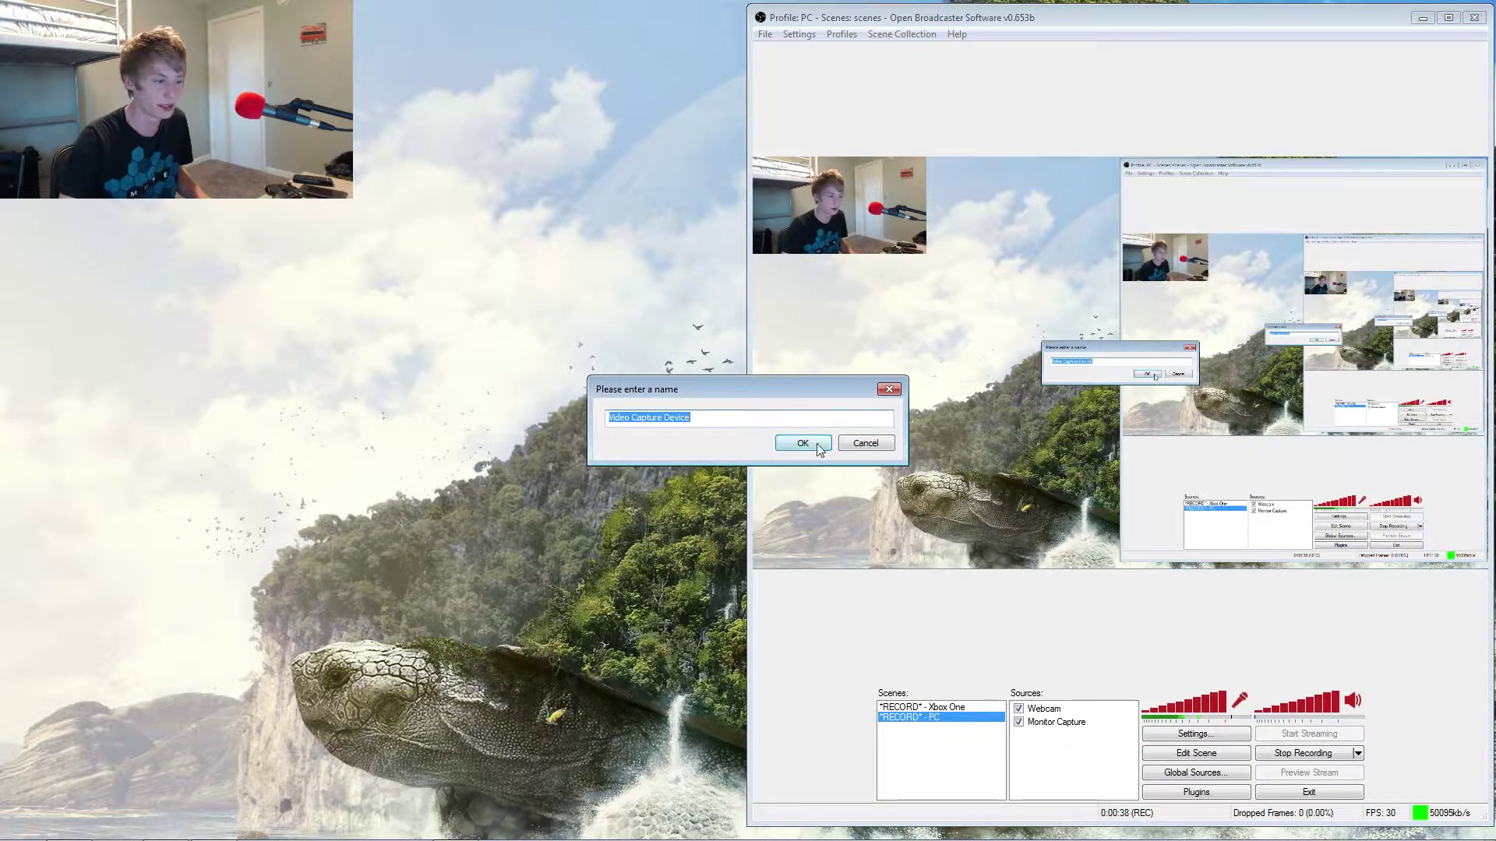
left_click(803, 443)
left_click(765, 237)
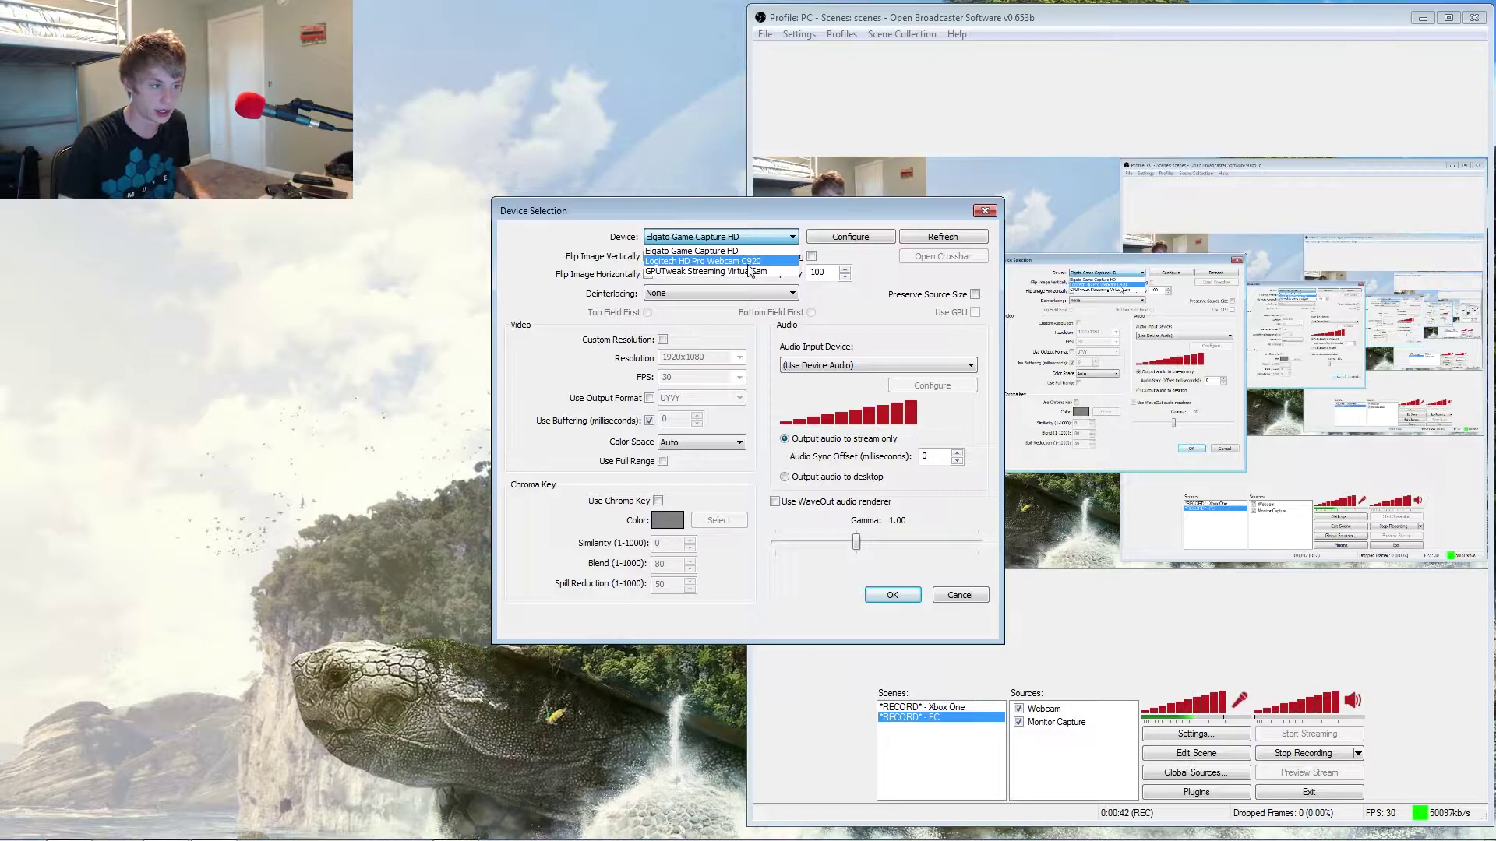
left_click(750, 269)
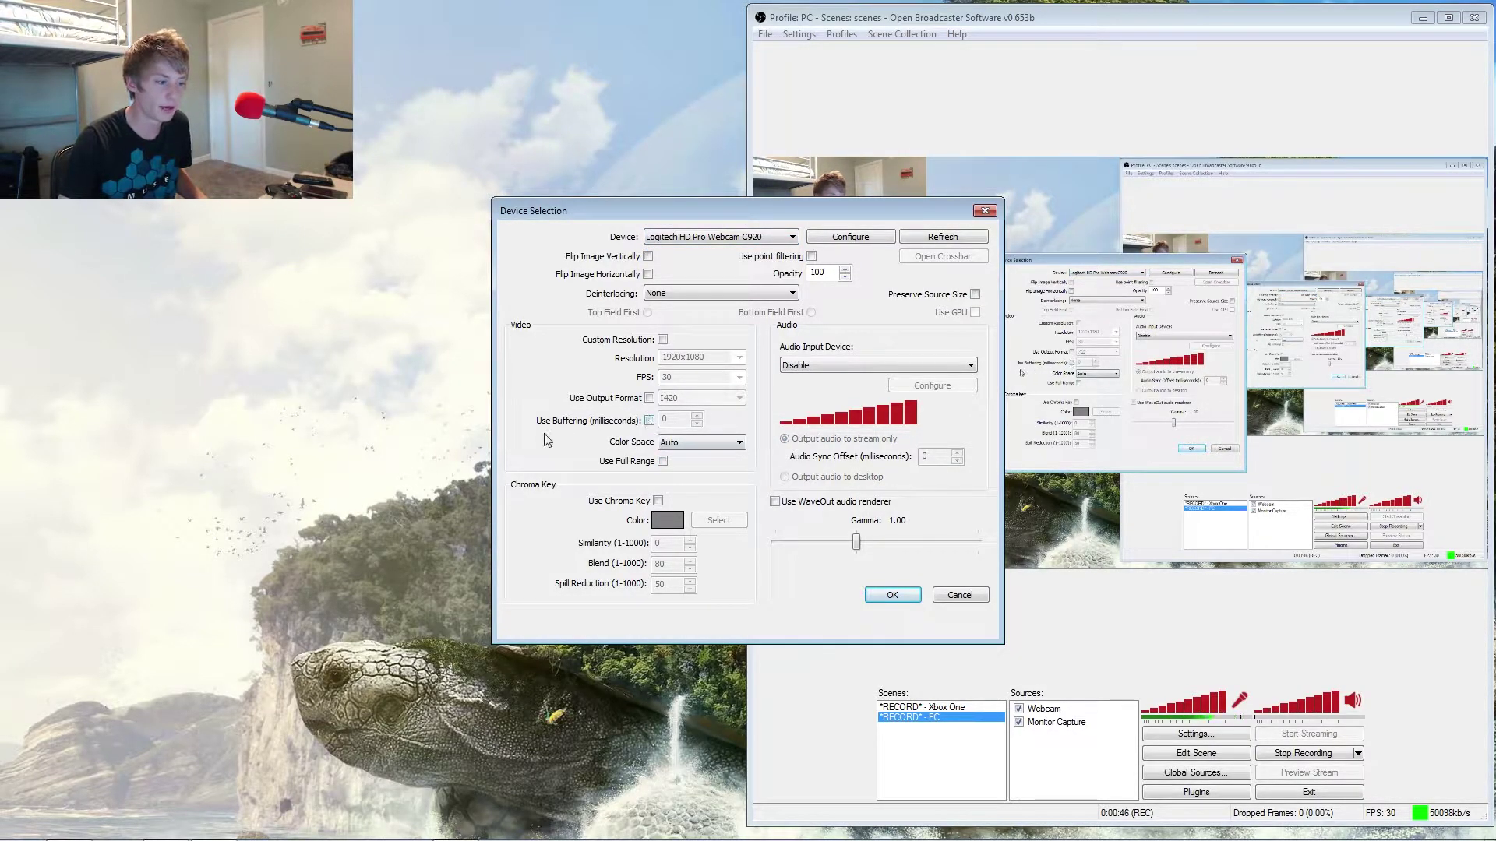
left_click(592, 425)
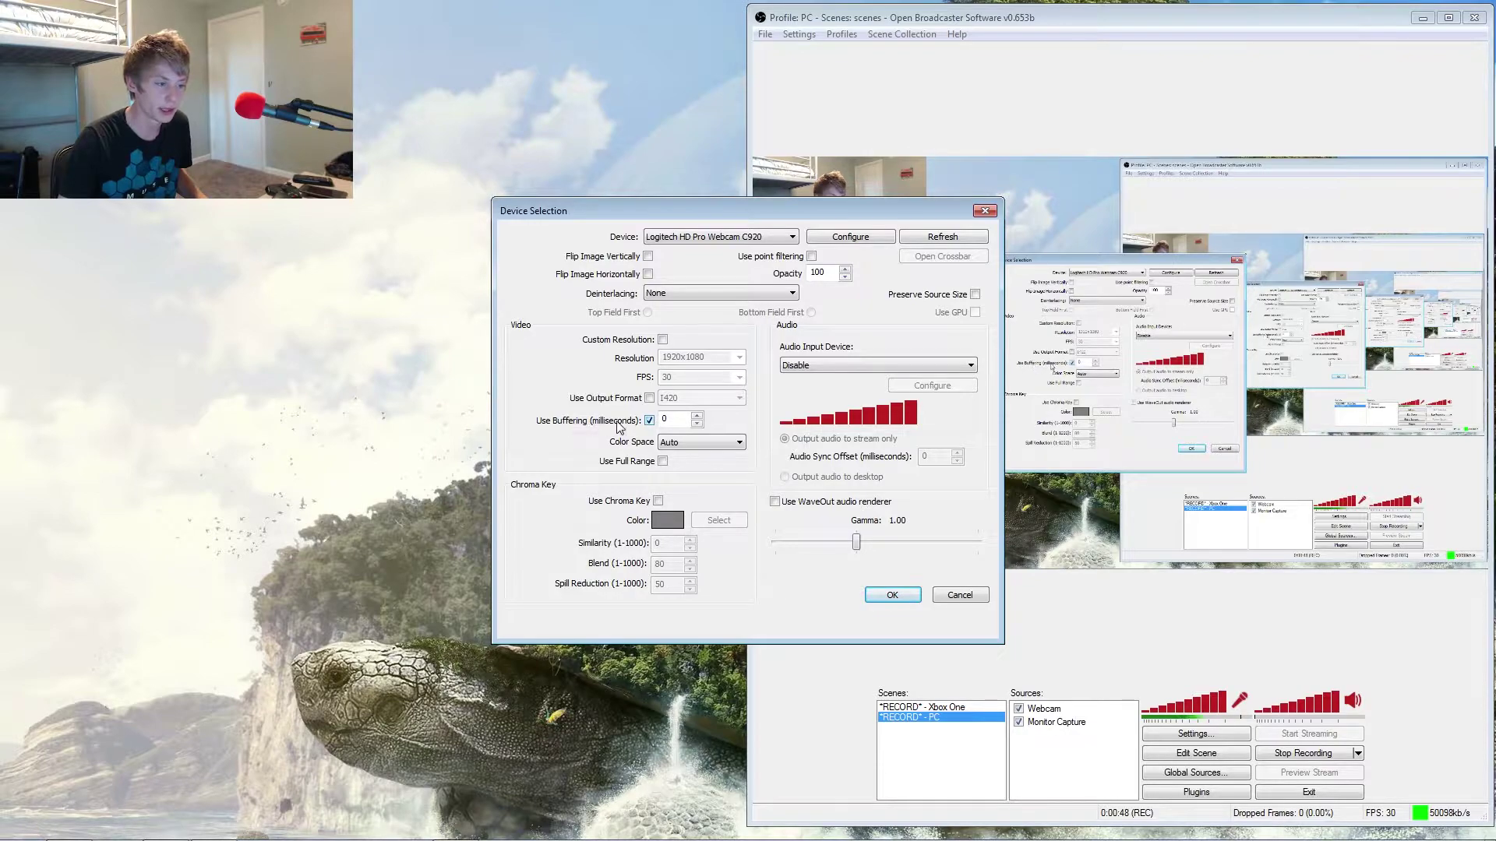
double_click(667, 419)
type("80")
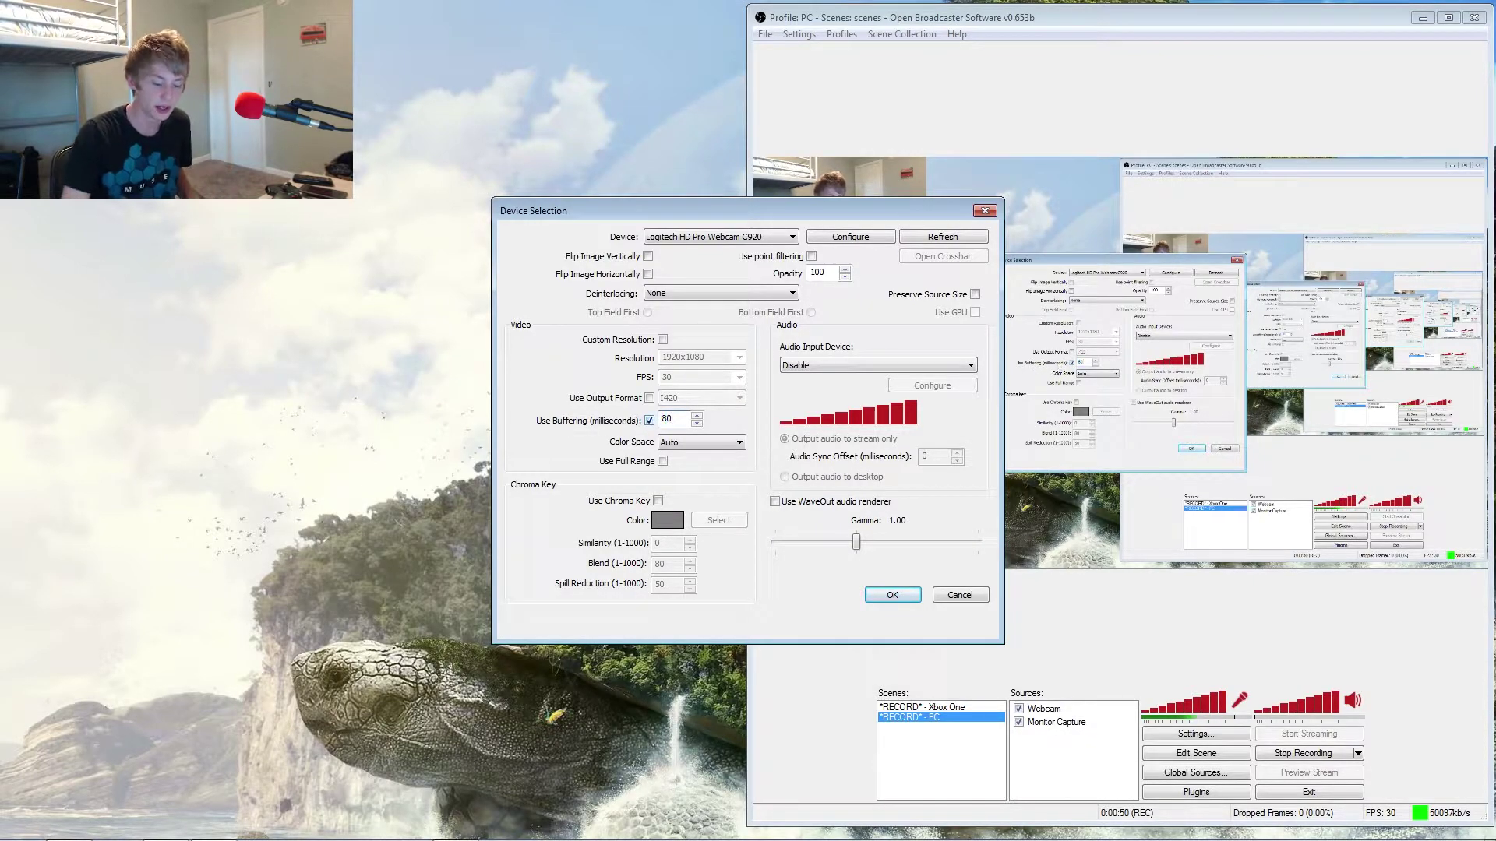
type("0")
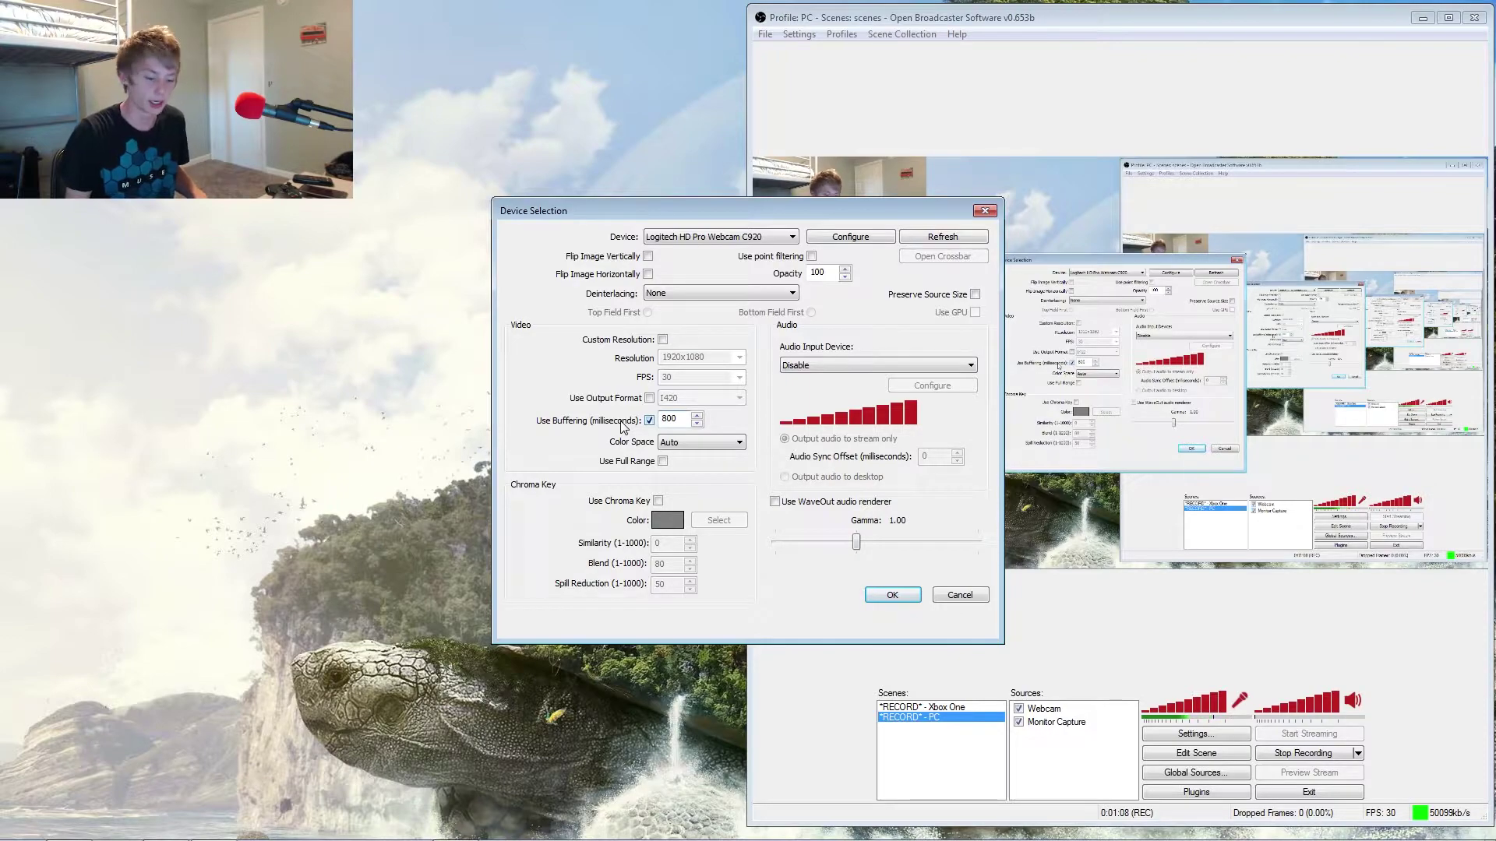
key("BackSpace")
key("BackSpace")
key("BackSpace")
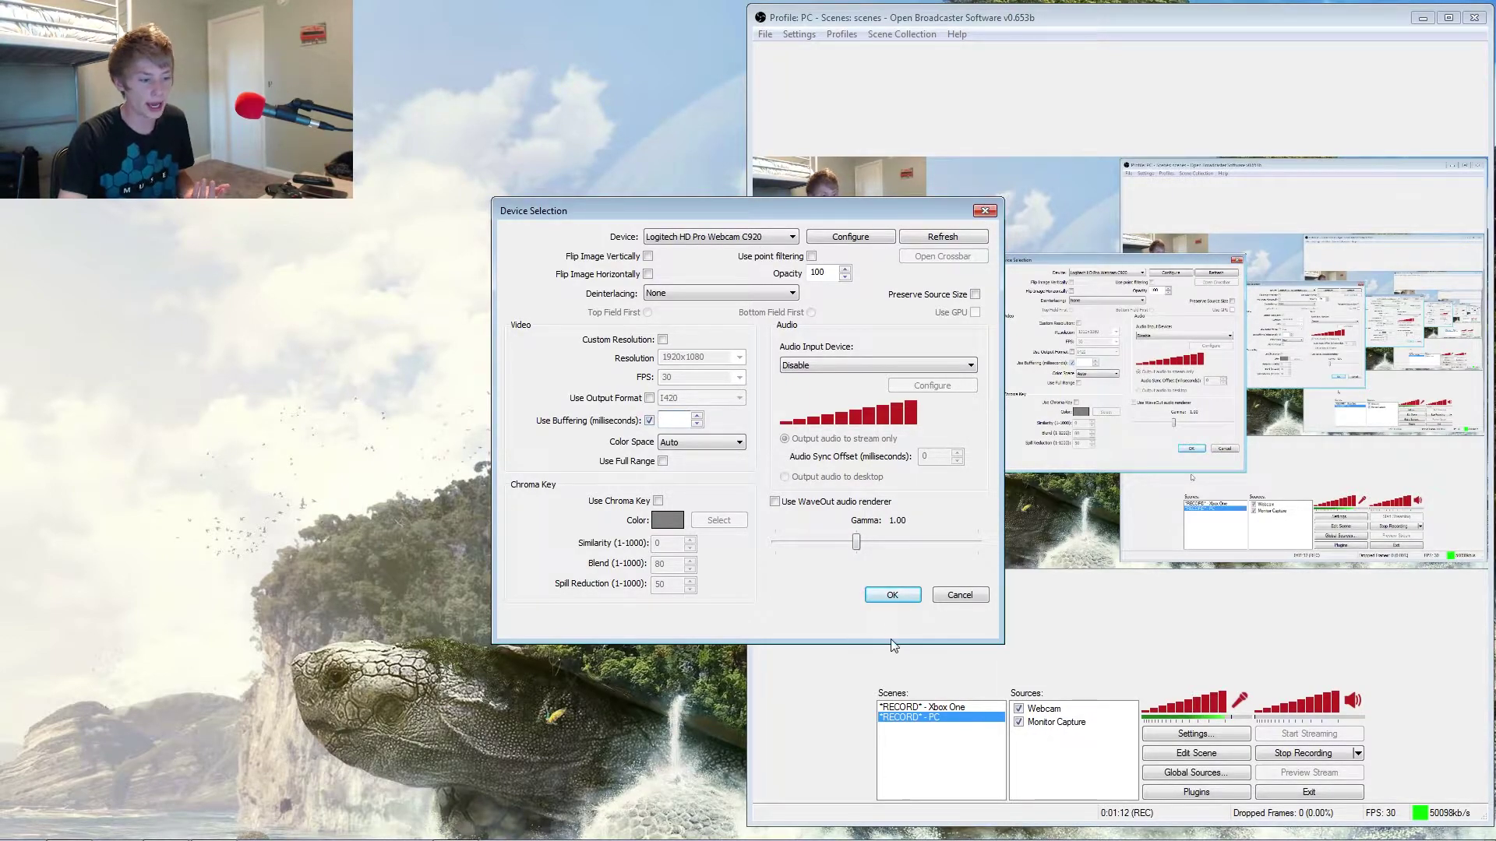
left_click(966, 595)
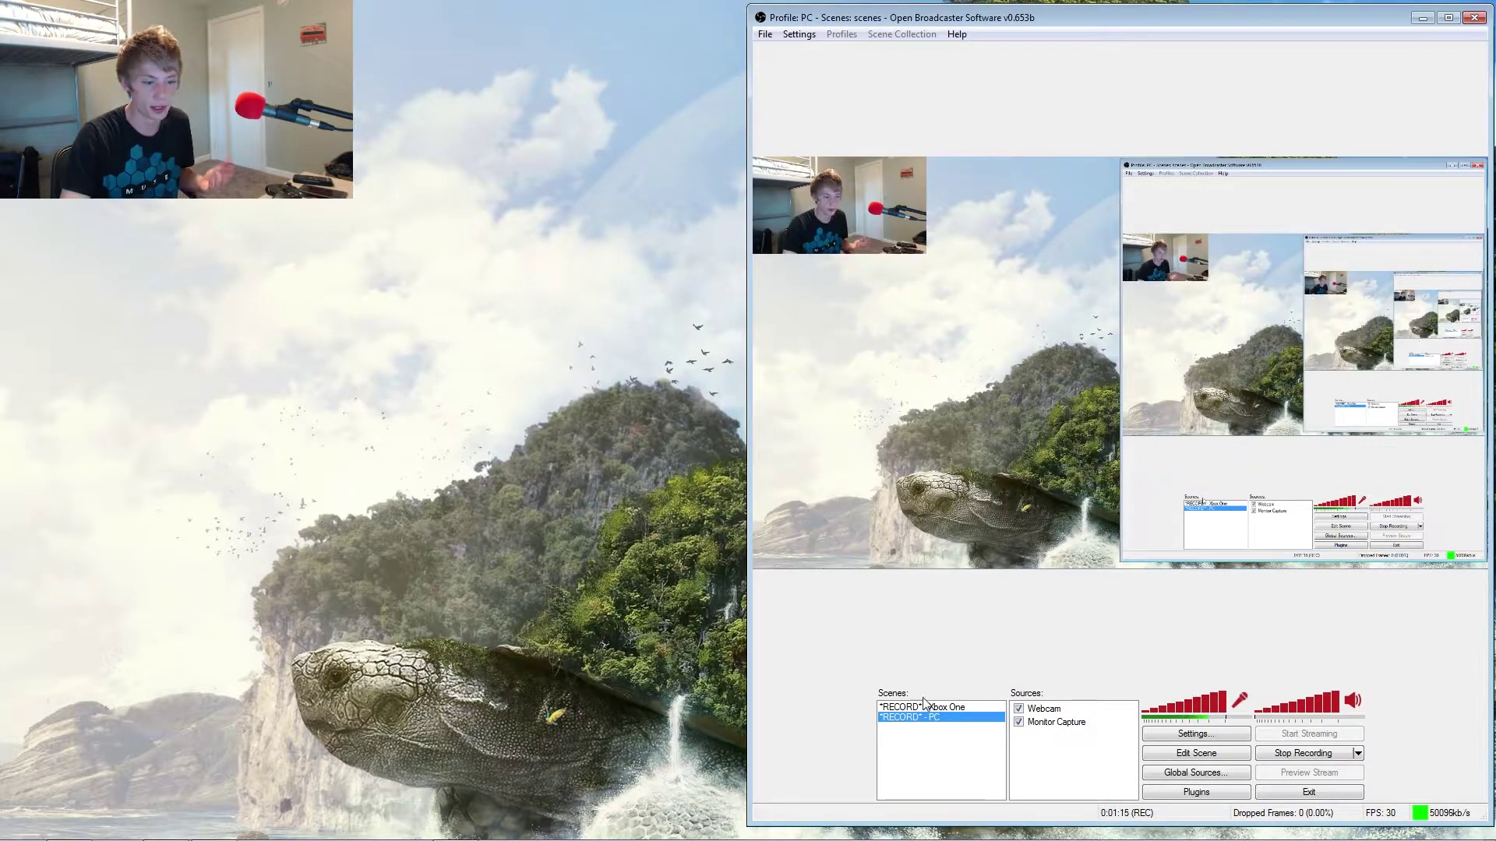
Enter 800 ms as the Mic Sync Offset in Audio settings, then close Settings.
left_click(799, 34)
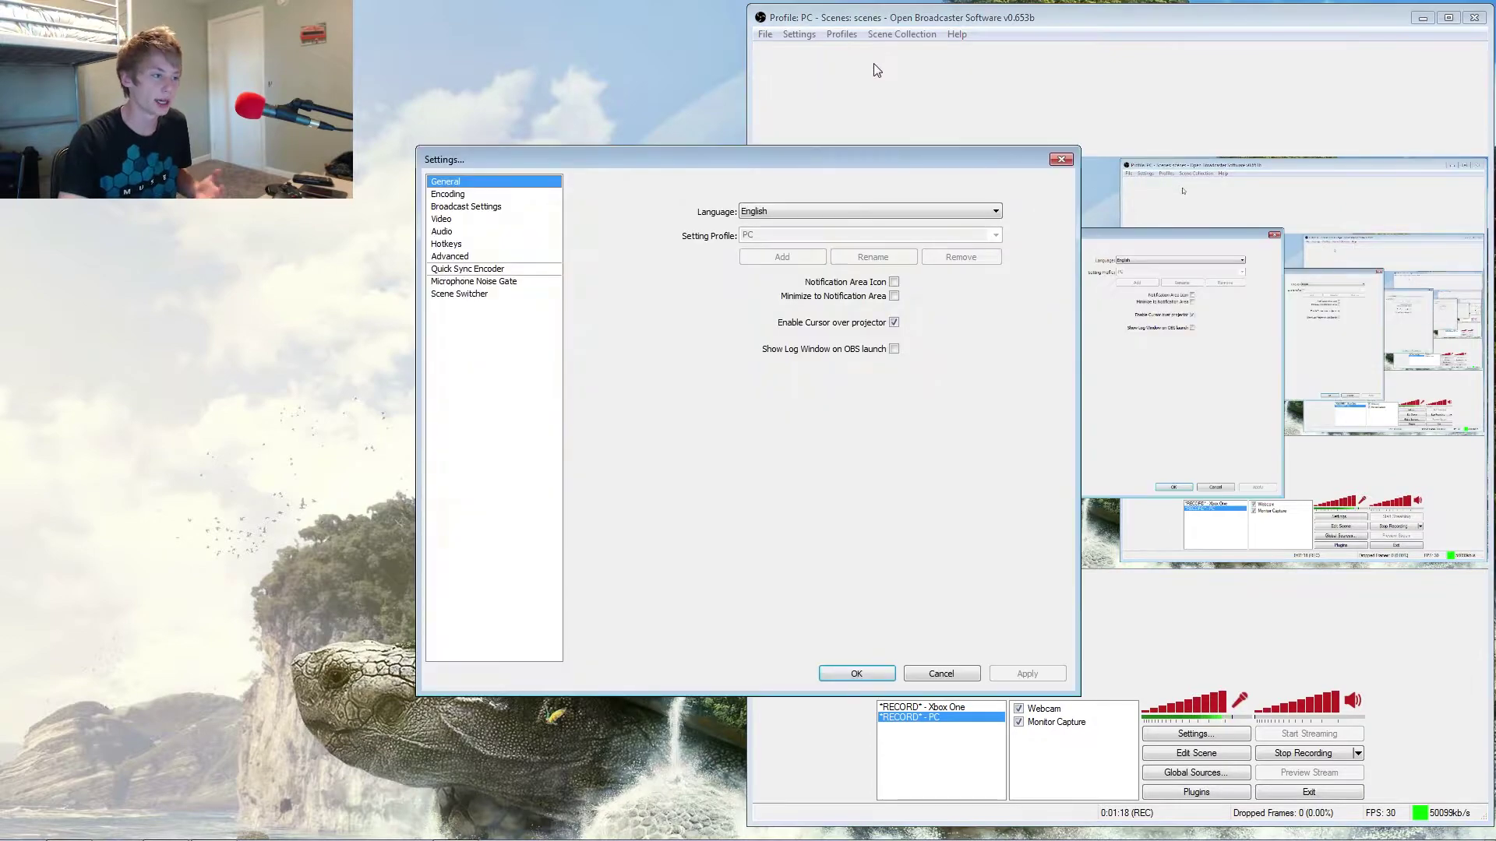
left_click(466, 231)
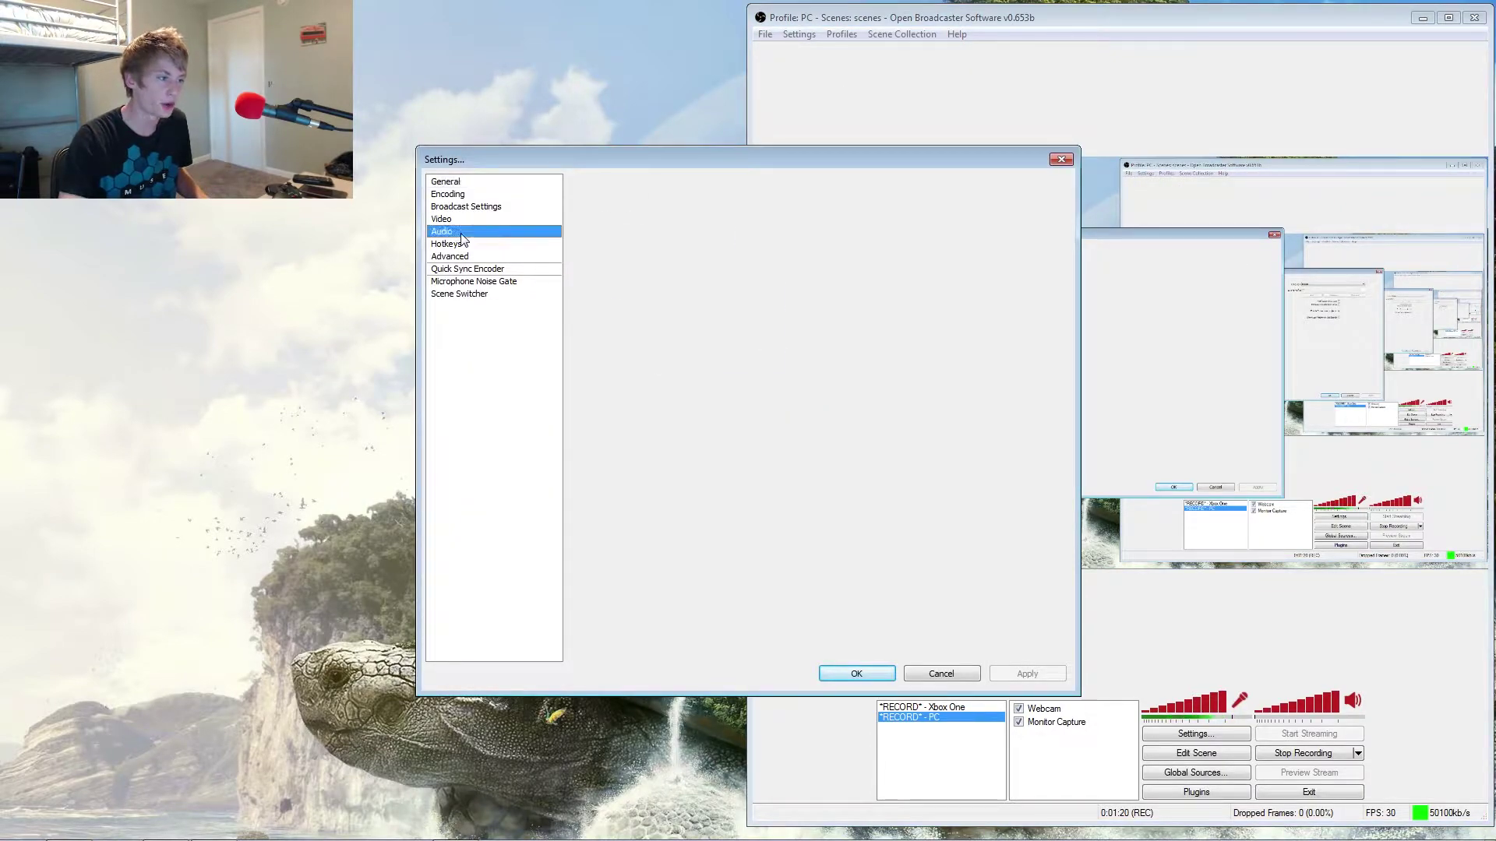
left_click_drag(765, 361, 719, 373)
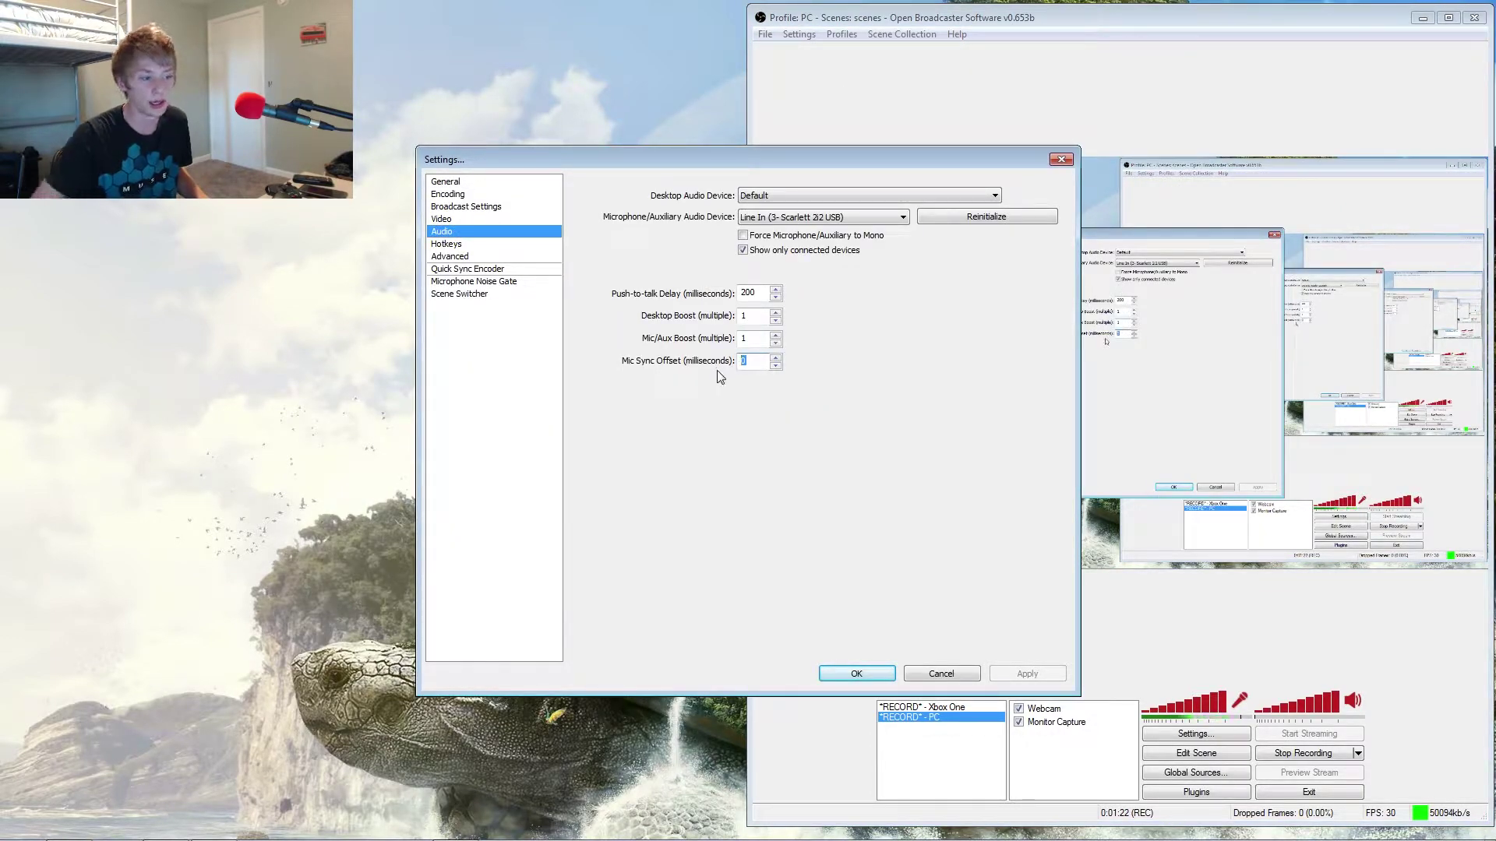
type("800")
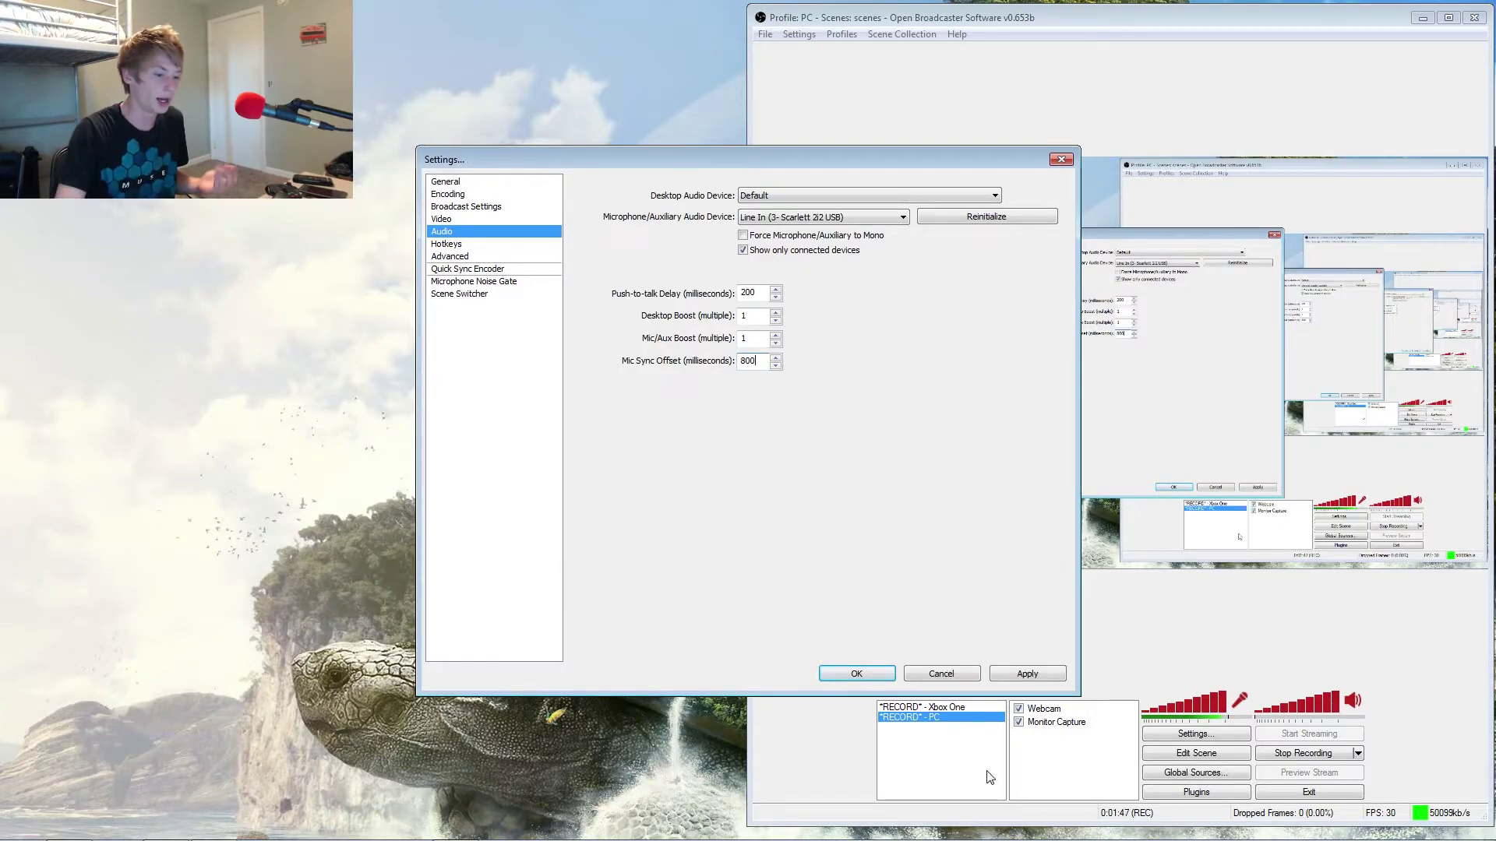
left_click(975, 674)
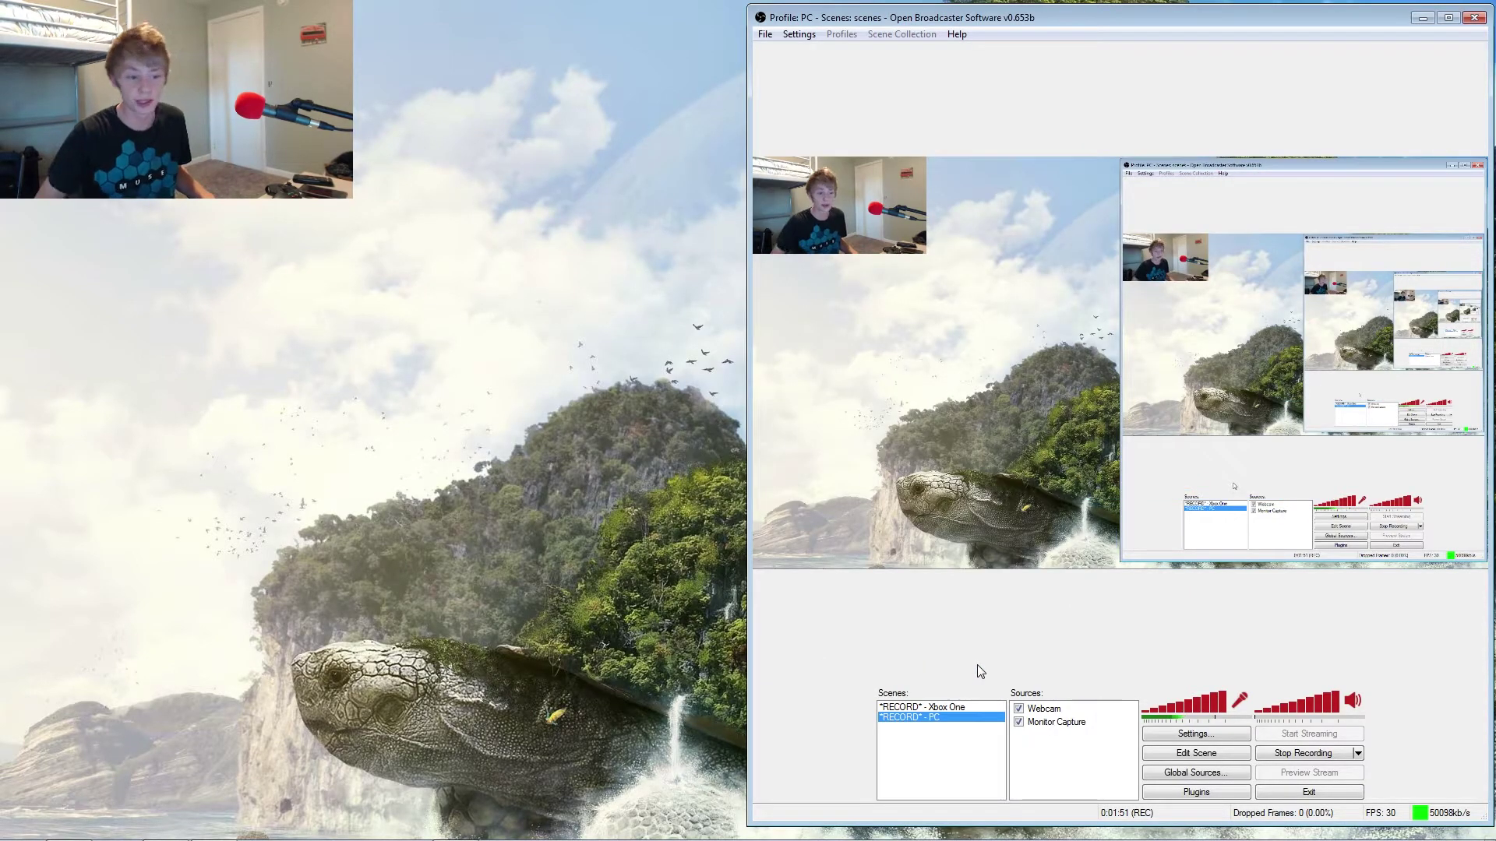